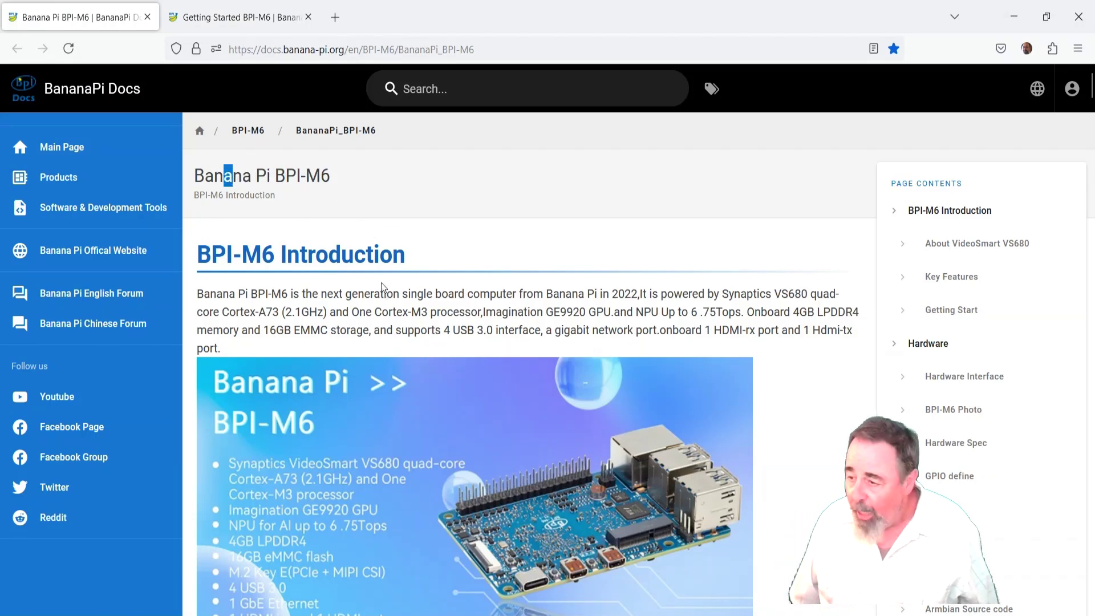
Step: Examine the BPI-M6 introduction and the Getting Started BPI-M6 page from Specifications through the SenarySocSystemTool download line
scroll(382, 291, down, 3)
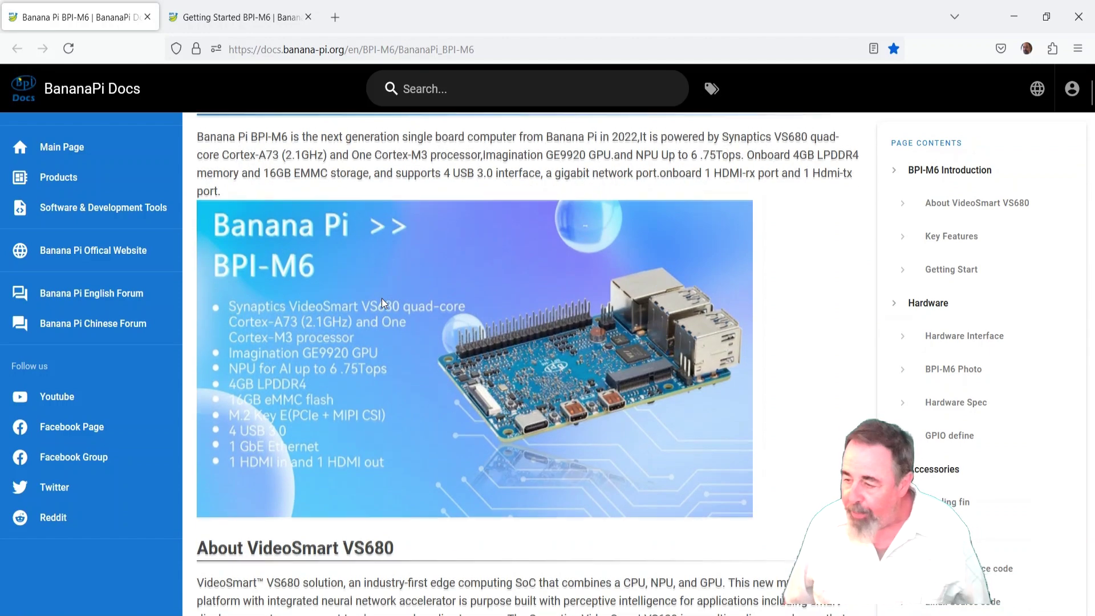
scroll(382, 299, up, 2)
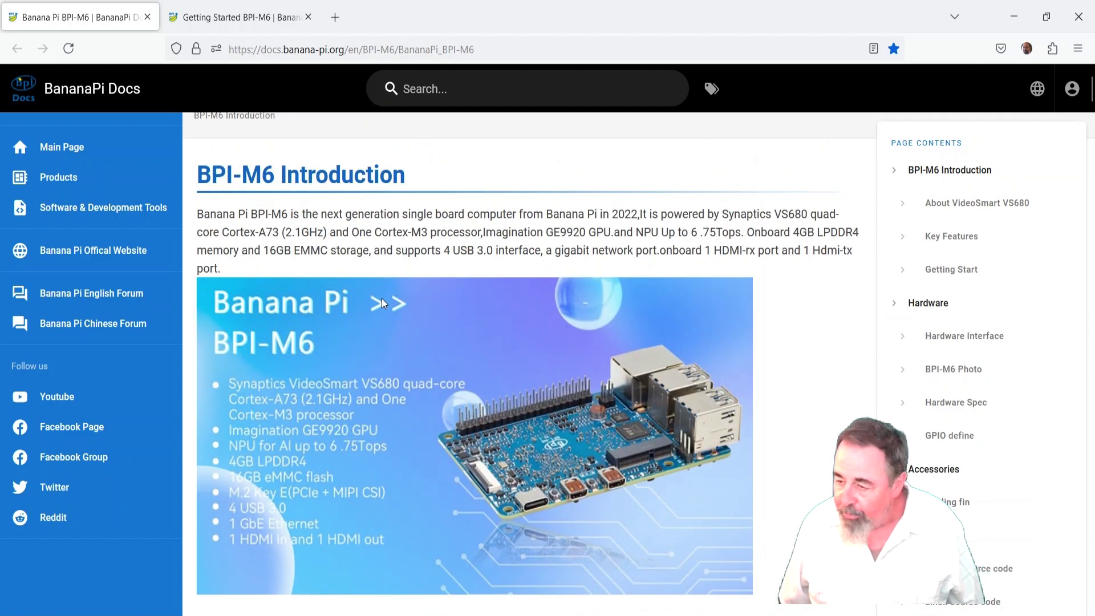
click(251, 19)
scroll(437, 231, up, 10)
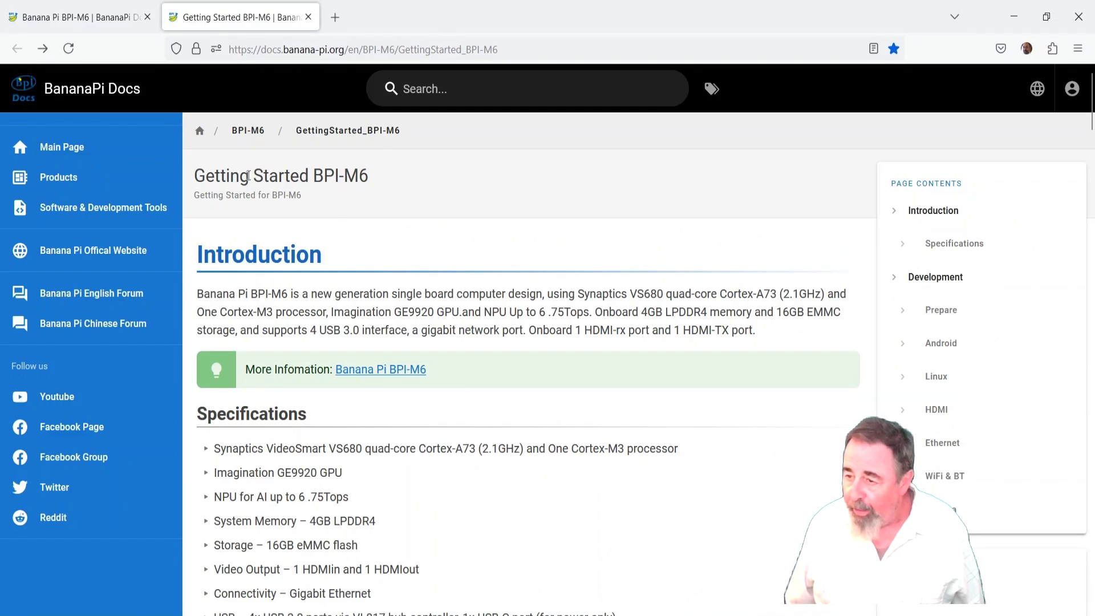
mouse_move(226, 174)
mouse_down()
mouse_move(342, 191)
mouse_move(238, 187)
mouse_up()
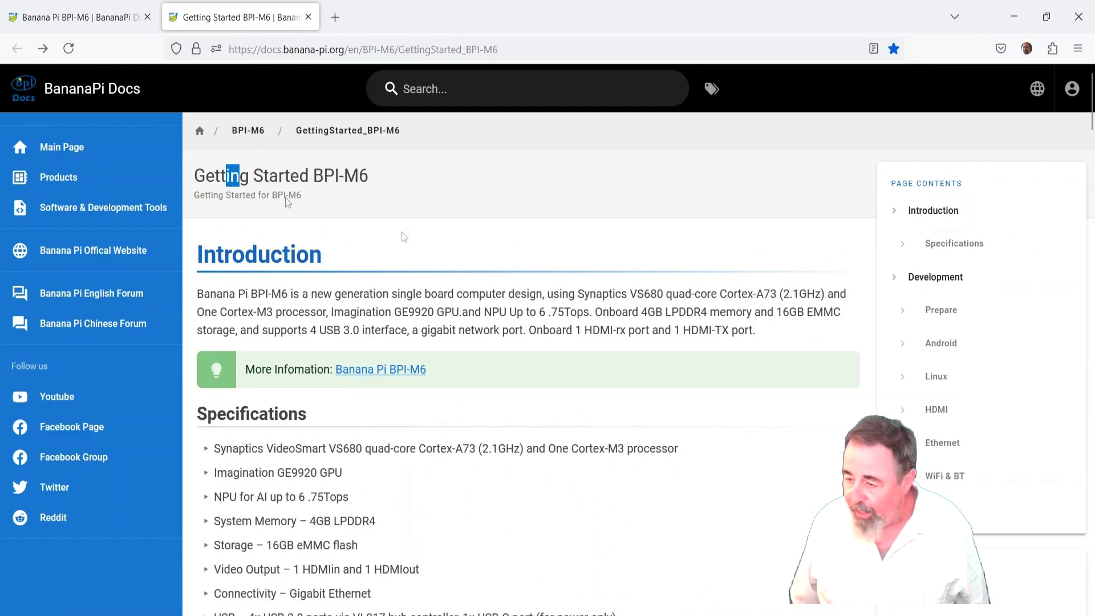
scroll(417, 240, down, 3)
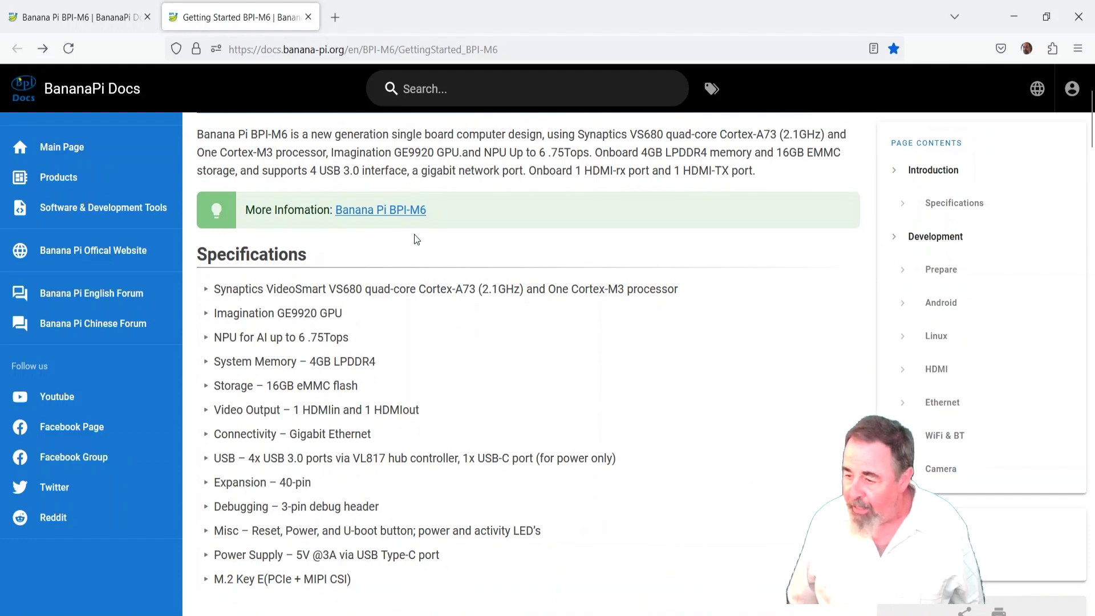
scroll(417, 240, down, 1)
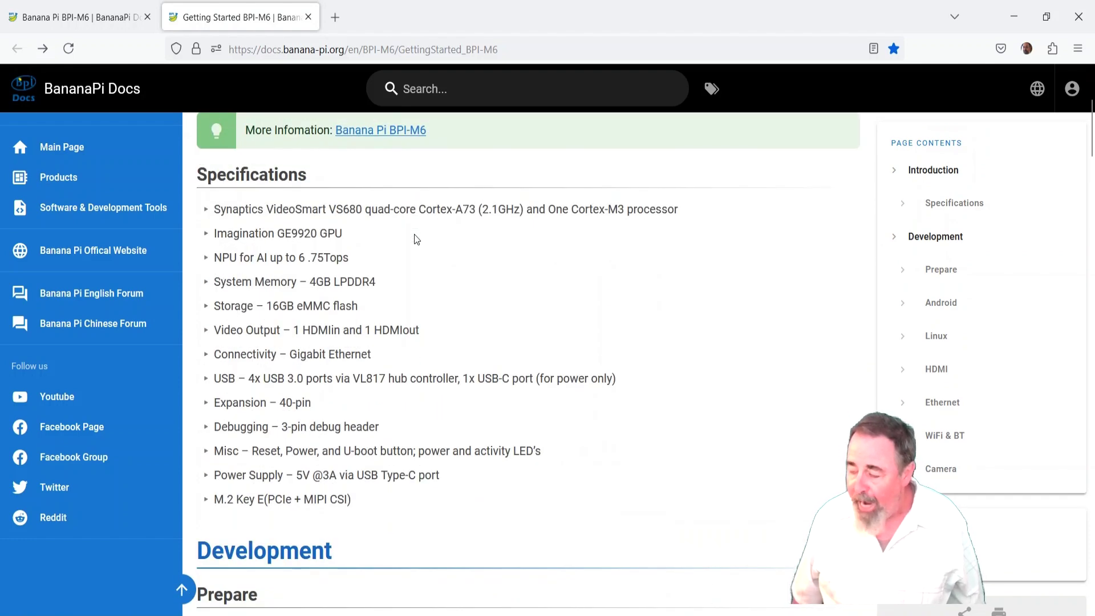
double_click(311, 306)
scroll(474, 302, down, 3)
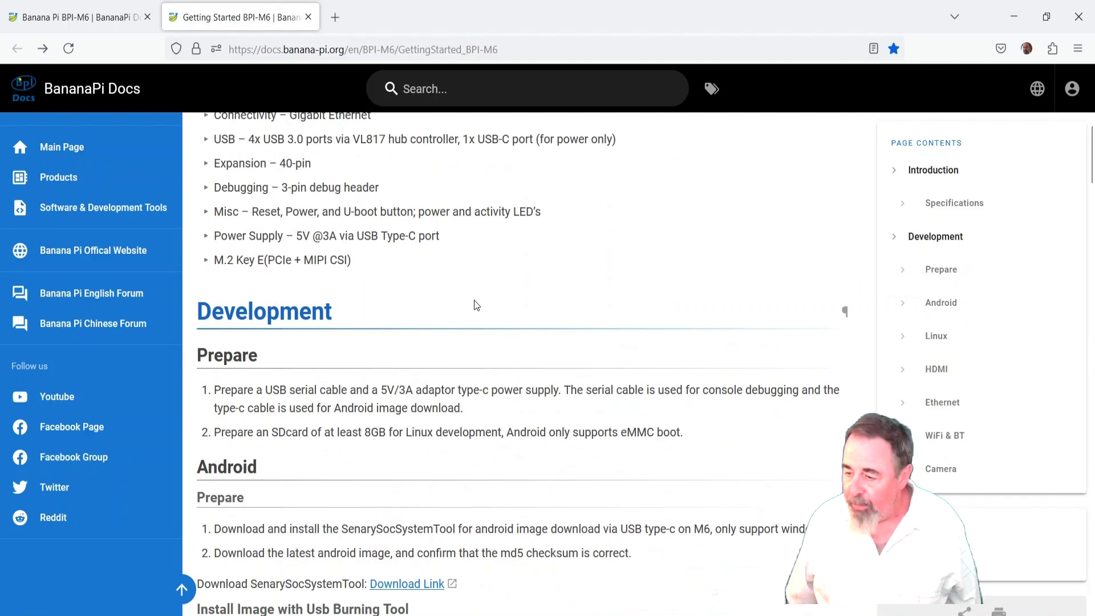
scroll(474, 302, down, 2)
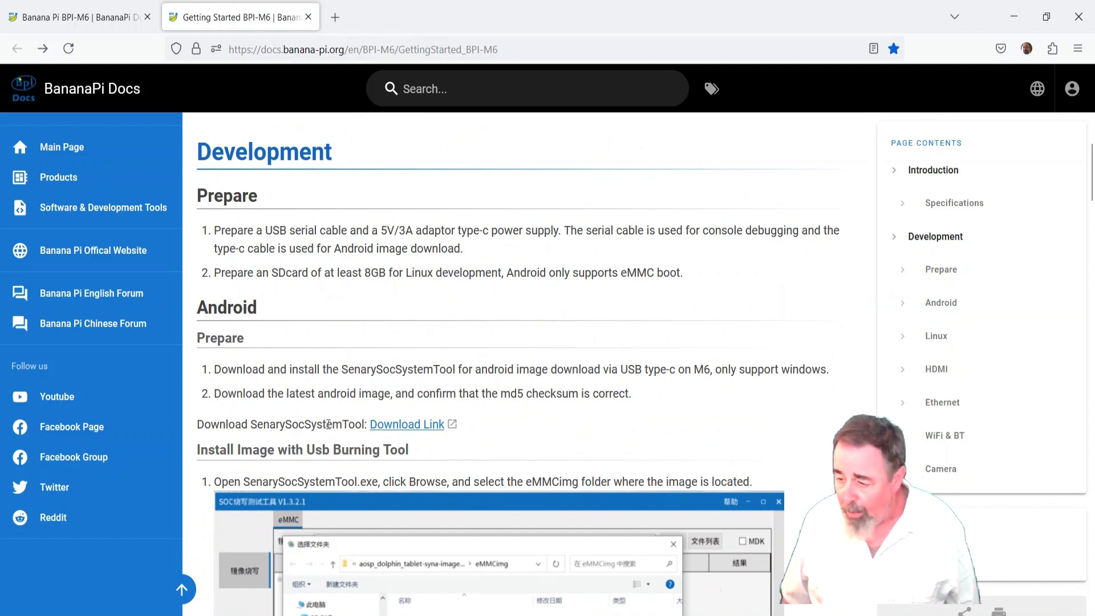
drag(245, 423, 352, 424)
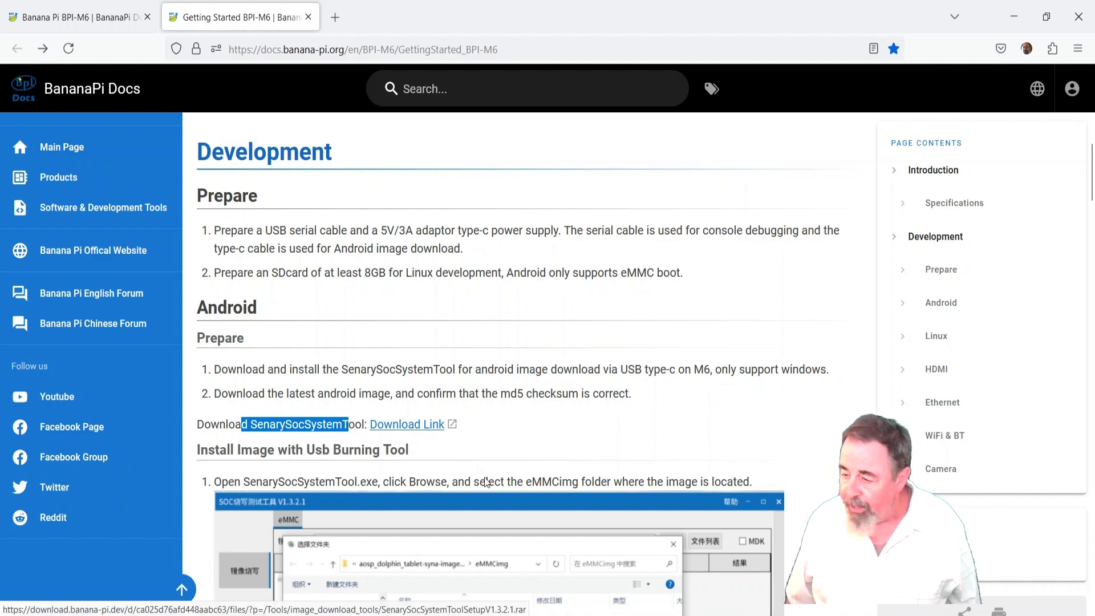
Step: Switch to File Explorer and locate SenarySocSystemToolSetupV1.3.2.1.exe inside the v1.3.2.1 folder under Downloads\BPI-M6
click(491, 606)
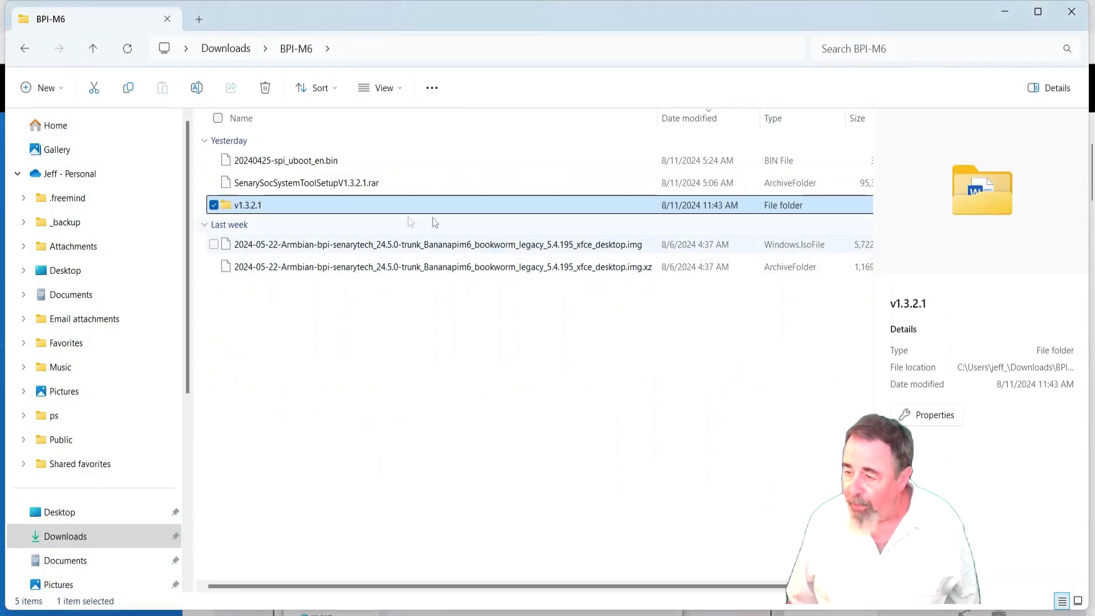
click(352, 188)
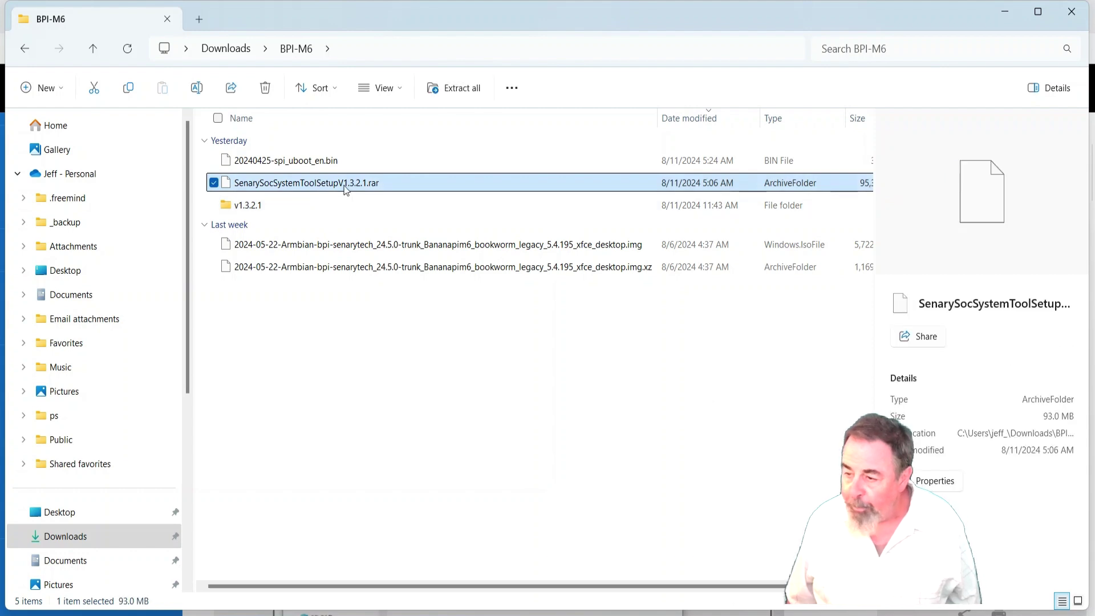
click(261, 208)
double_click(260, 206)
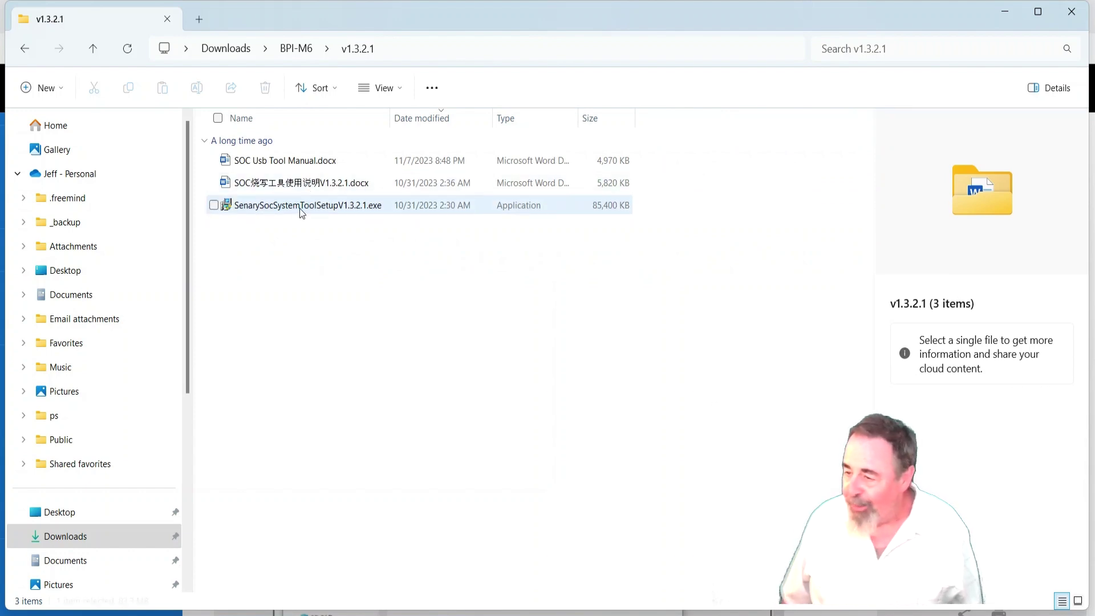
click(299, 208)
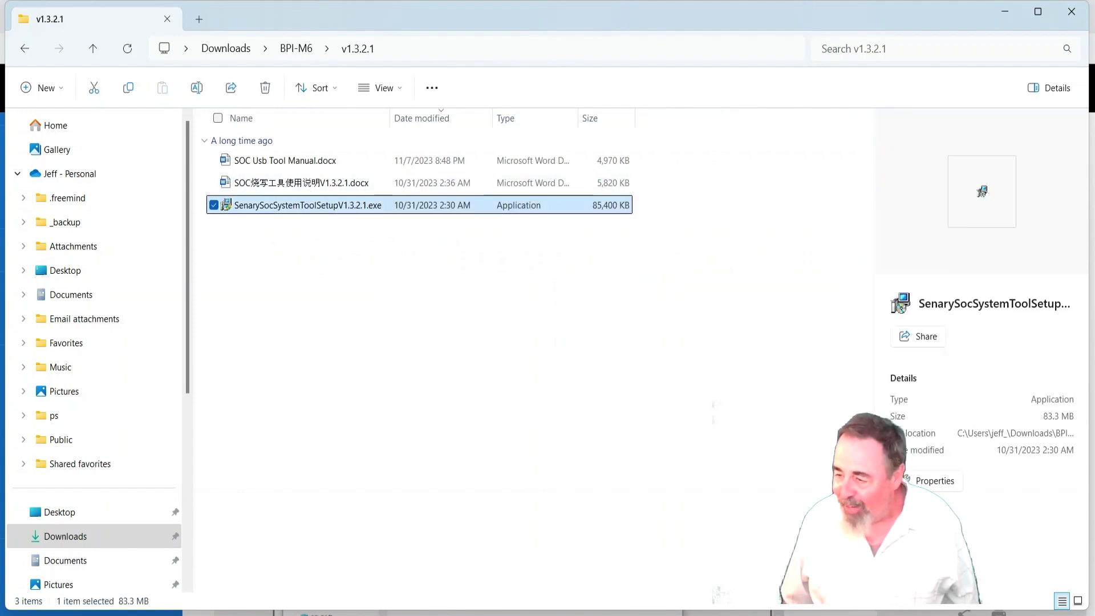
Step: Switch to SOC System Tool, view the Spi Flash burn settings and return to the eMMC settings
mouse_move(525, 612)
click(525, 550)
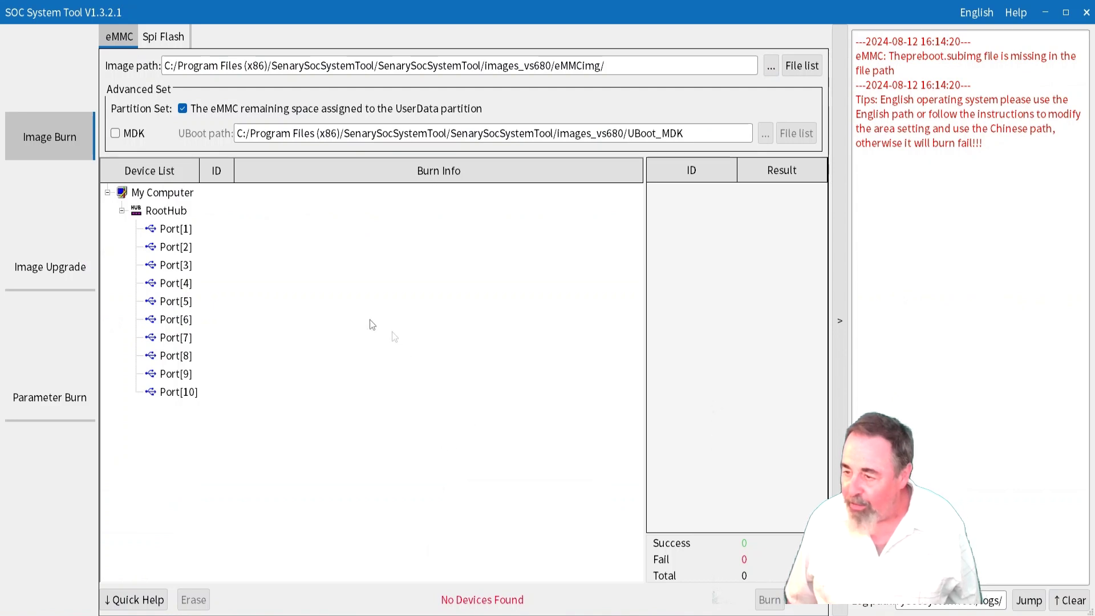
click(164, 36)
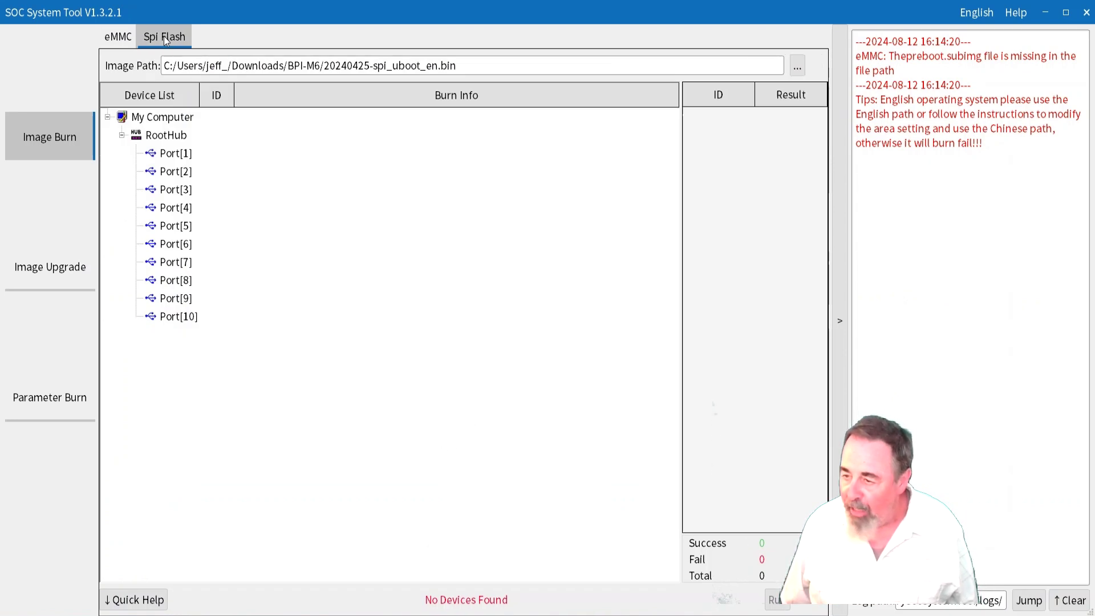
click(119, 38)
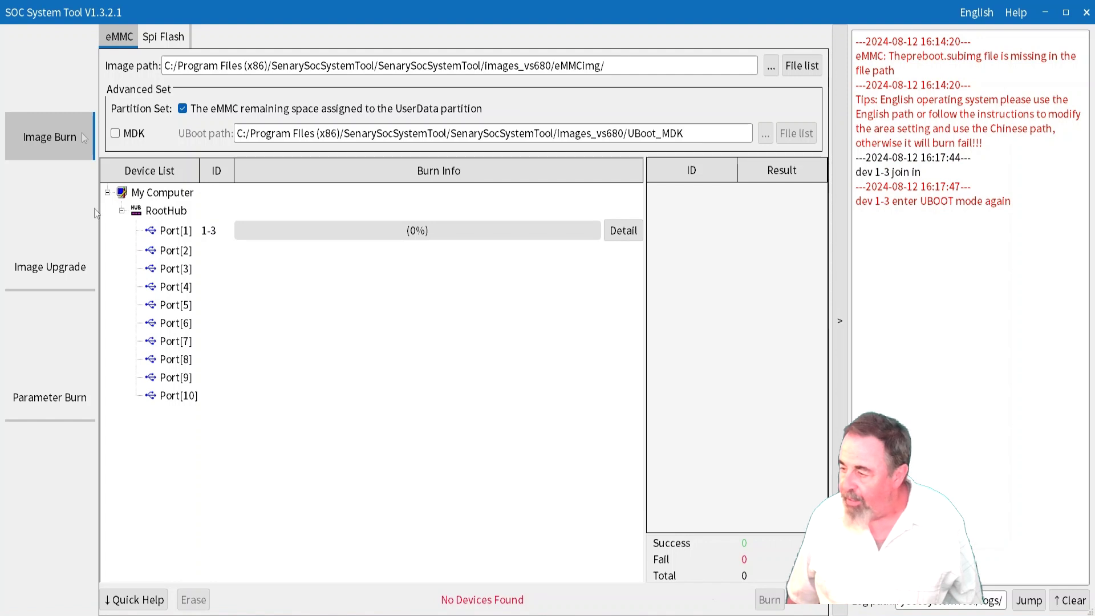
Step: Select the device on Port[1] and read through its detailed U-Boot log
click(329, 238)
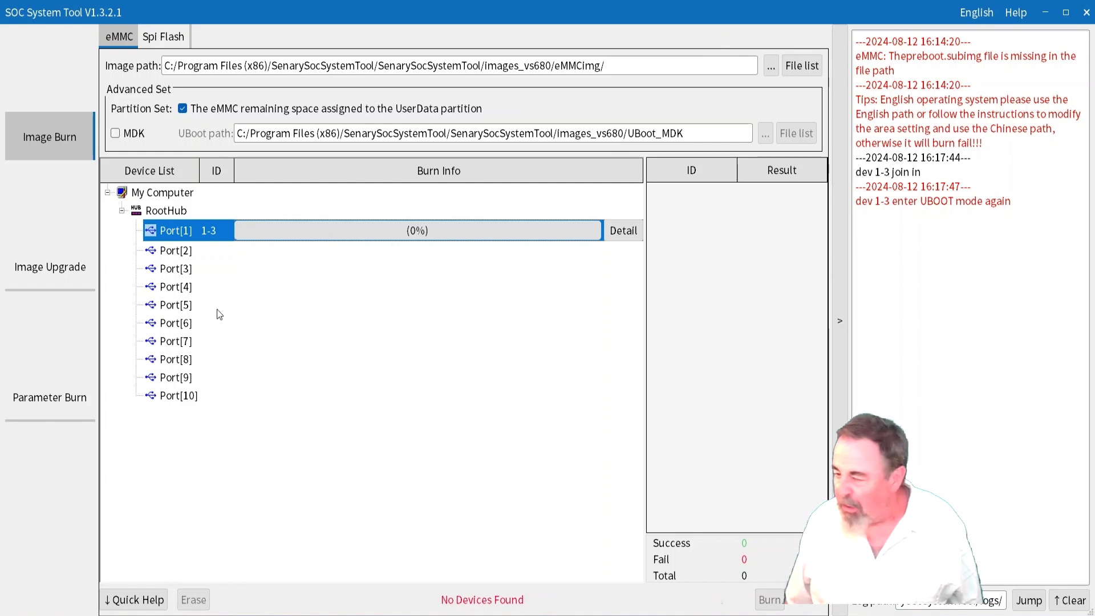
click(627, 233)
scroll(600, 266, up, 4)
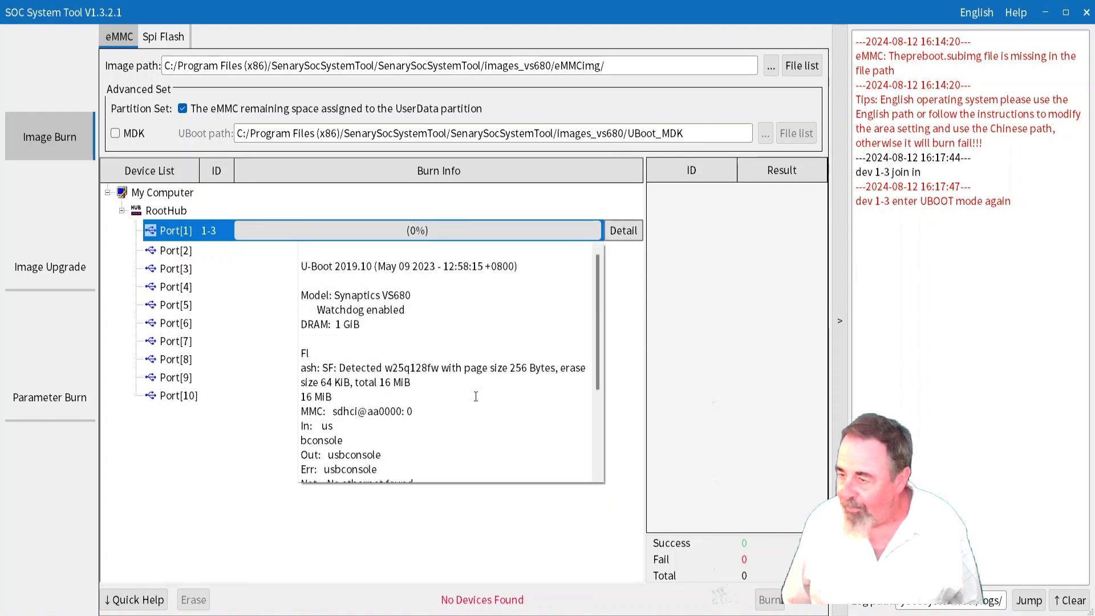
scroll(476, 396, down, 3)
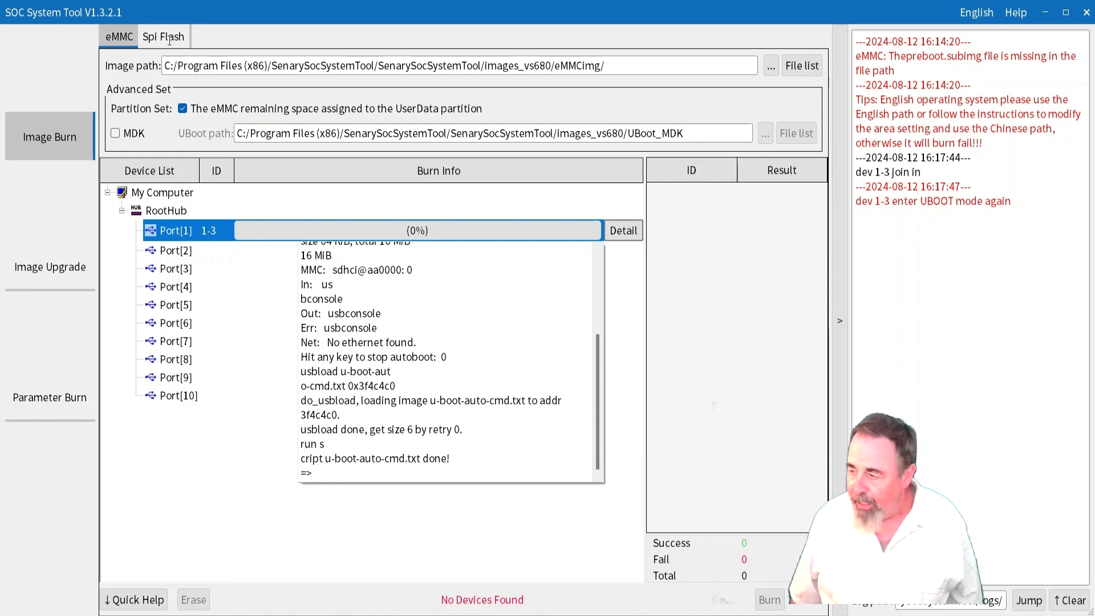
Step: Try to switch to the Spi Flash settings, highlight the device removal notice in the log and select the Port[1] device
click(169, 38)
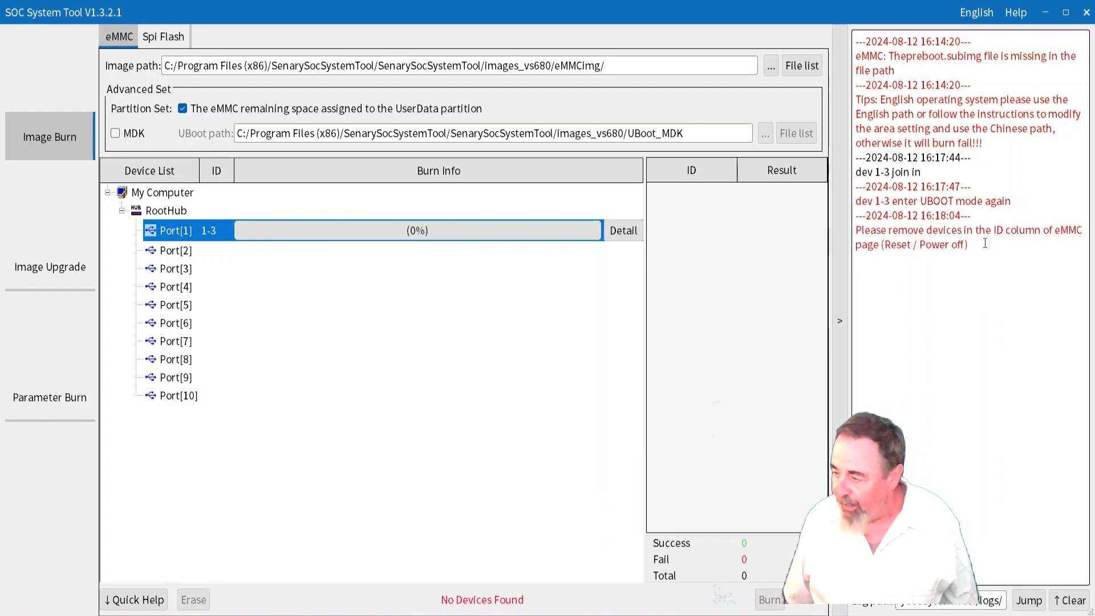
drag(972, 244, 851, 219)
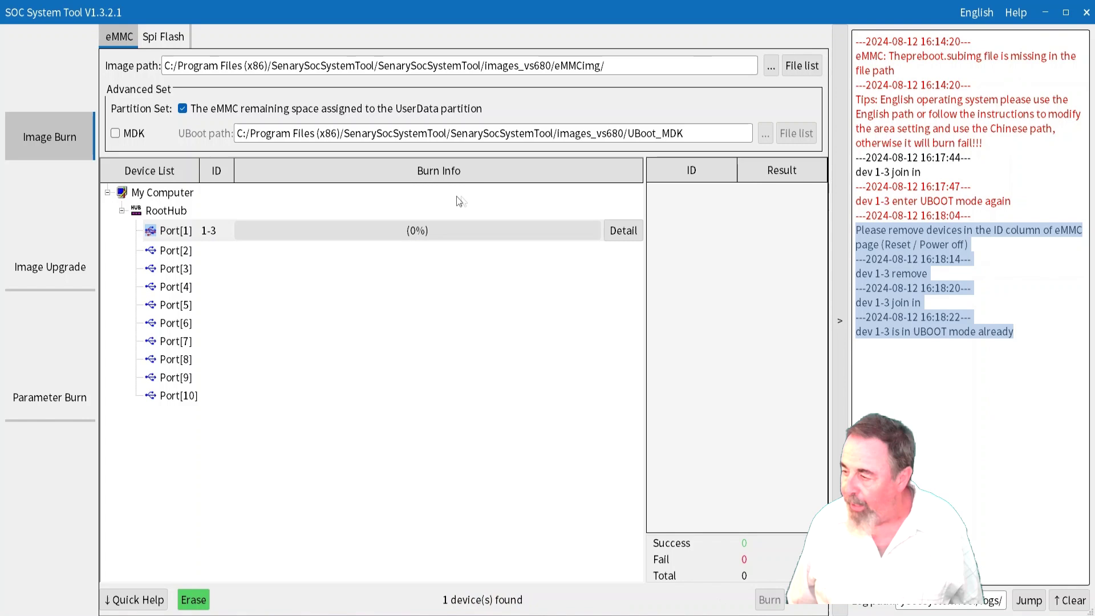
click(191, 229)
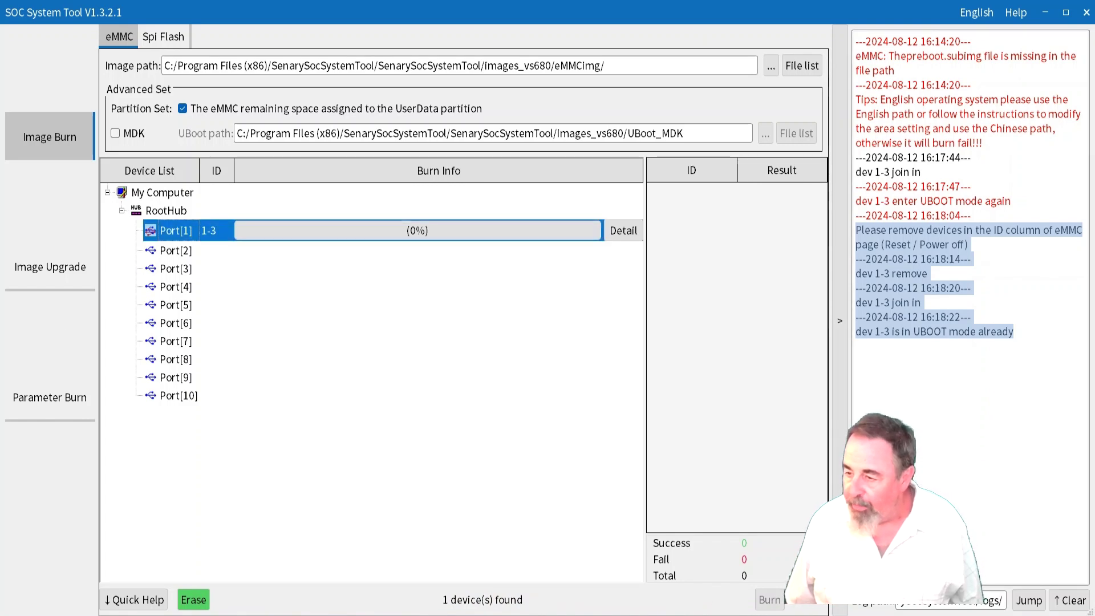
Step: Switch to the browser's Getting Started page and find the instruction for erasing the eMMC, highlighting its text
key(alt+Tab)
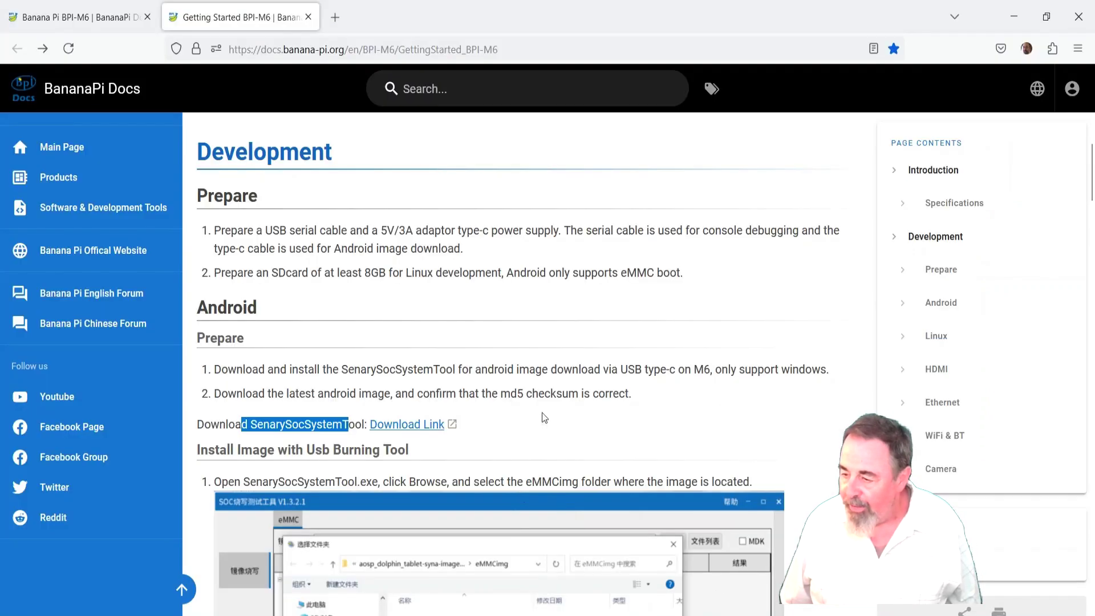
scroll(542, 413, down, 3)
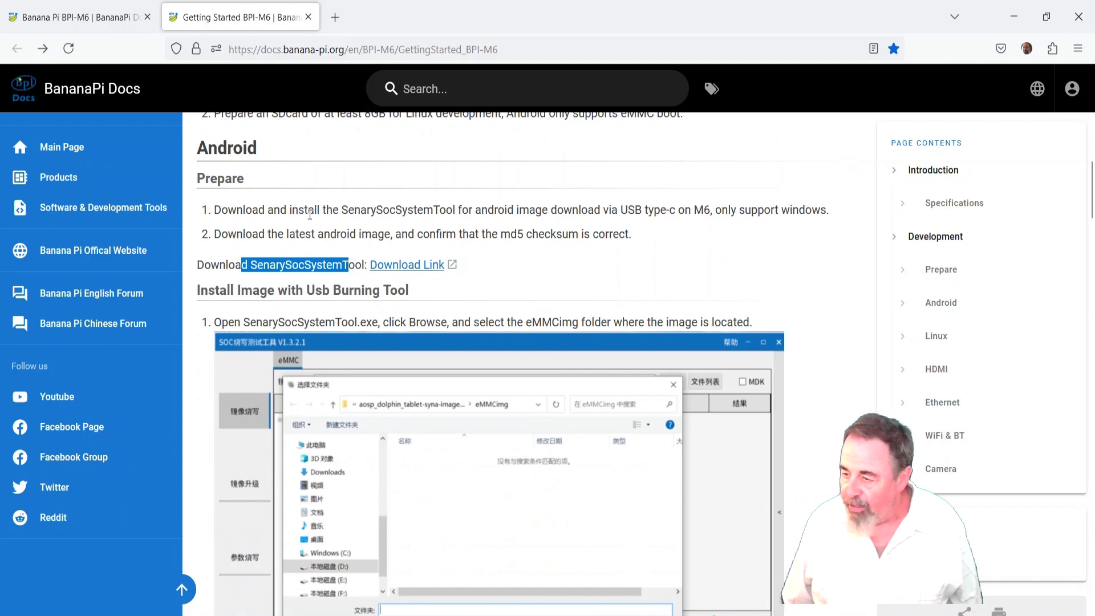
scroll(501, 342, down, 10)
scroll(502, 343, down, 7)
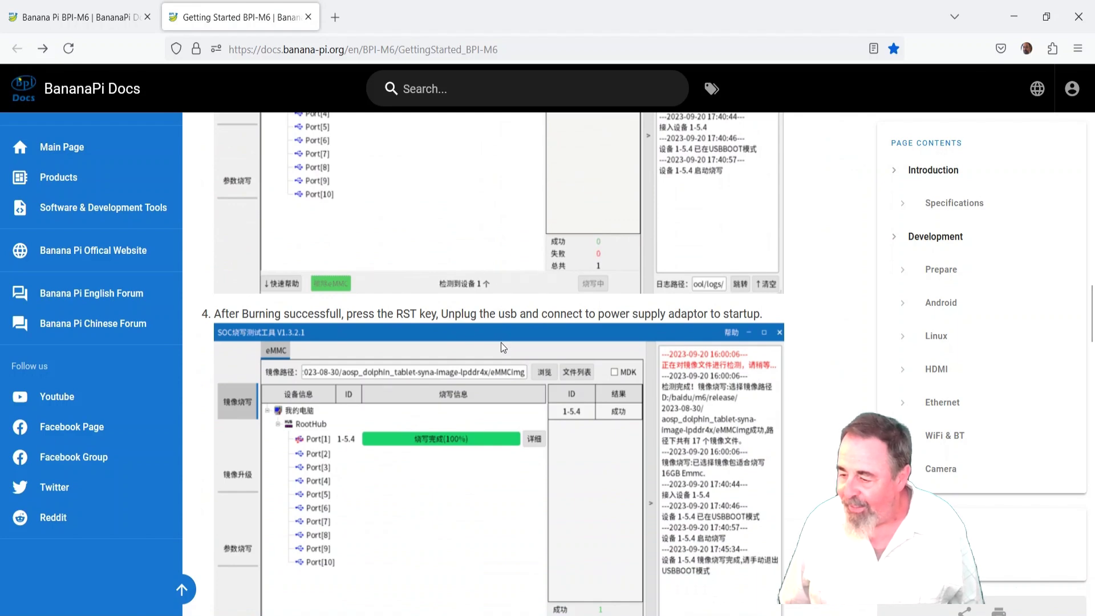
scroll(501, 342, down, 2)
scroll(501, 343, down, 3)
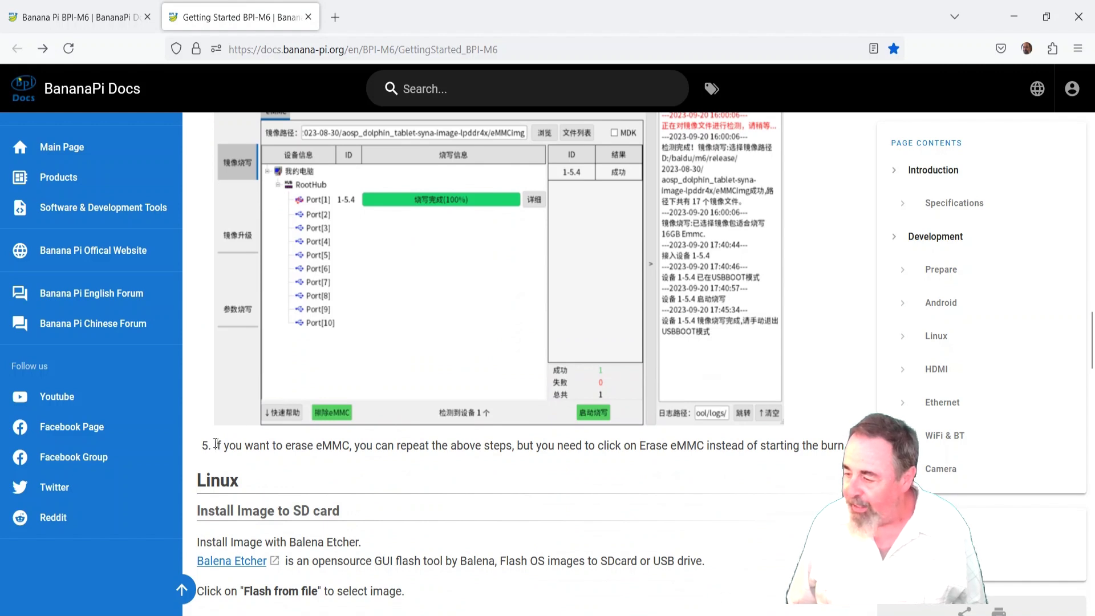
drag(214, 448, 722, 465)
Step: Switch to SOC System Tool, erase the eMMC of all UBoot devices and clear the highlighting in the log
mouse_move(571, 614)
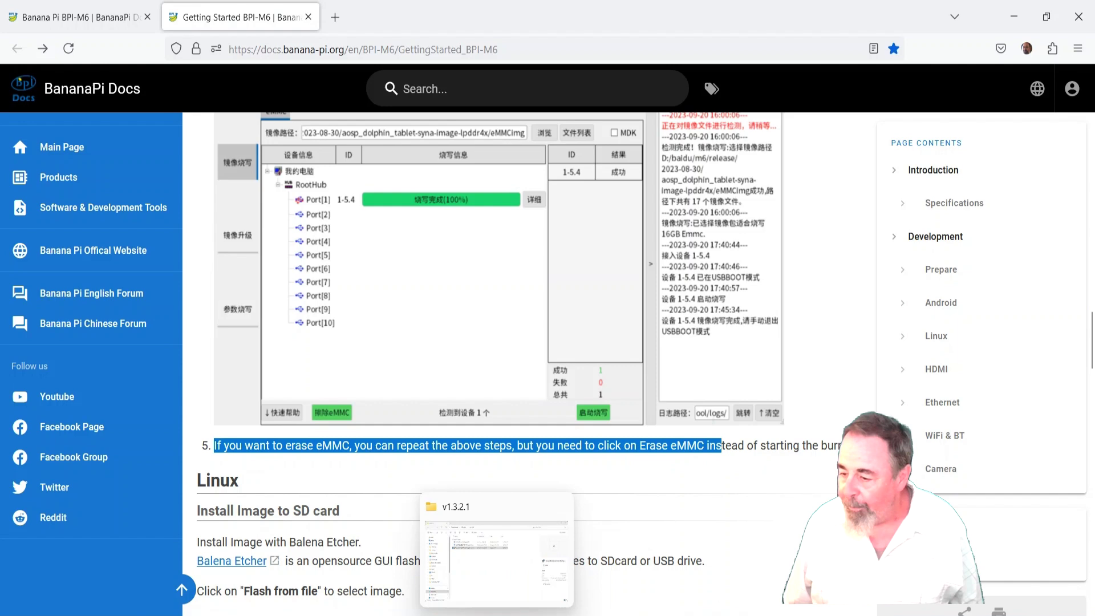
click(570, 548)
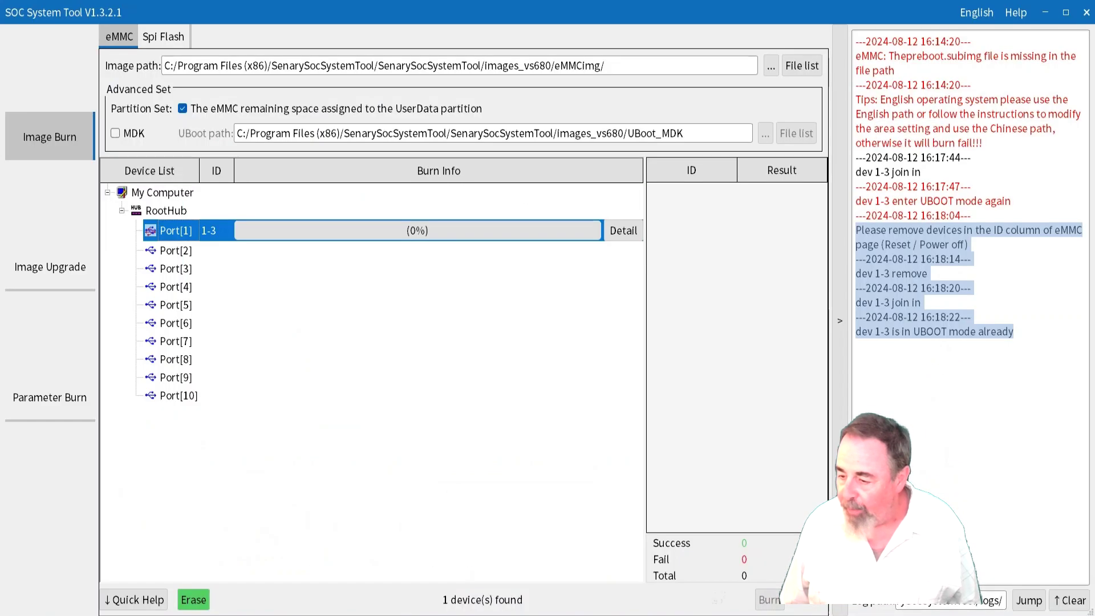
click(194, 600)
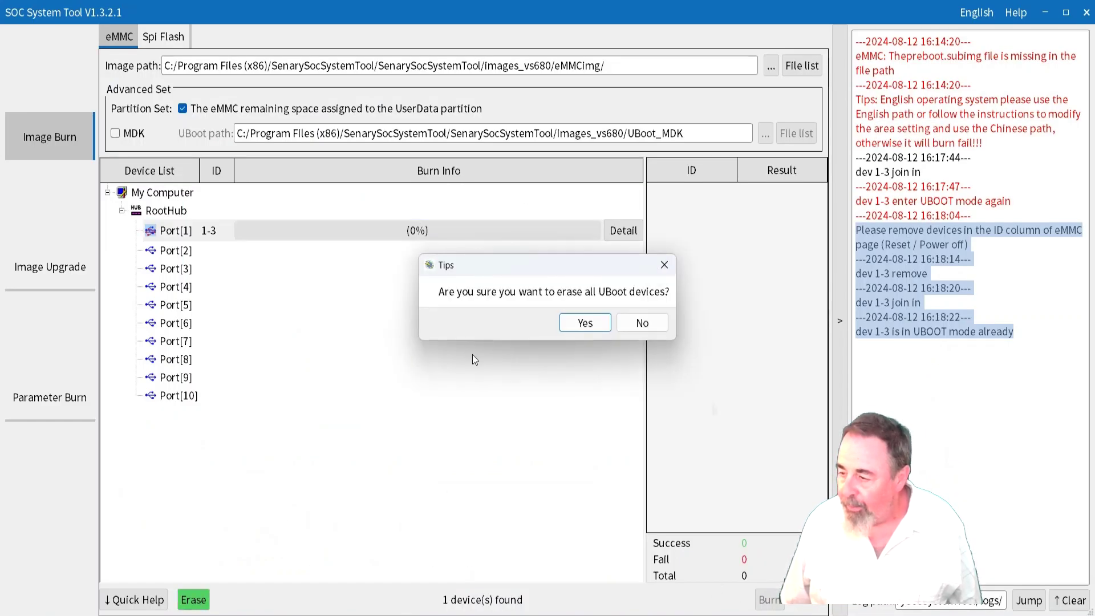
click(587, 325)
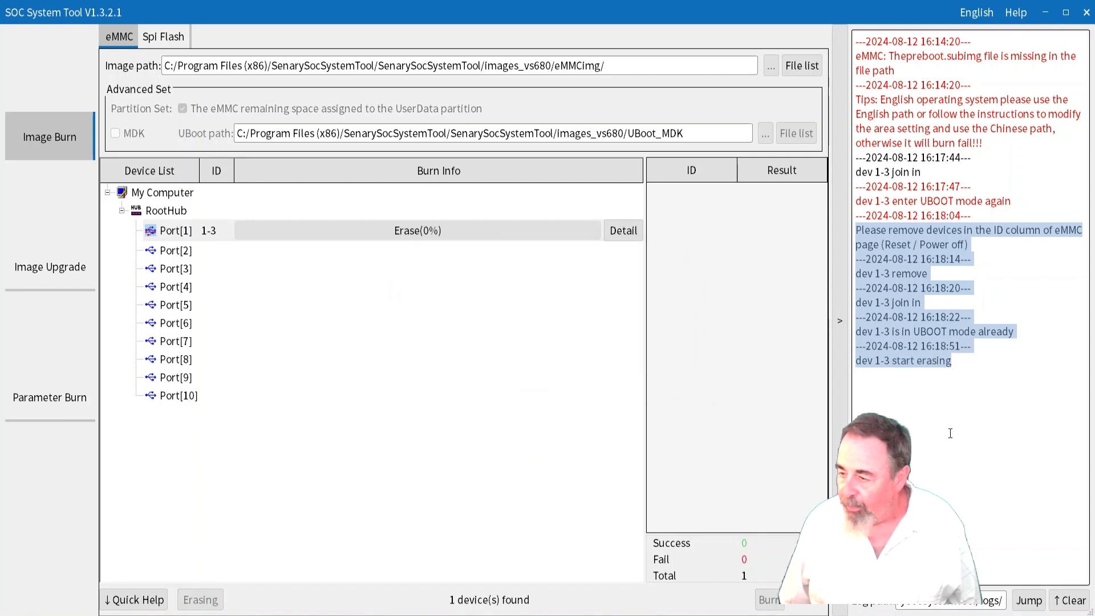
click(978, 452)
double_click(962, 373)
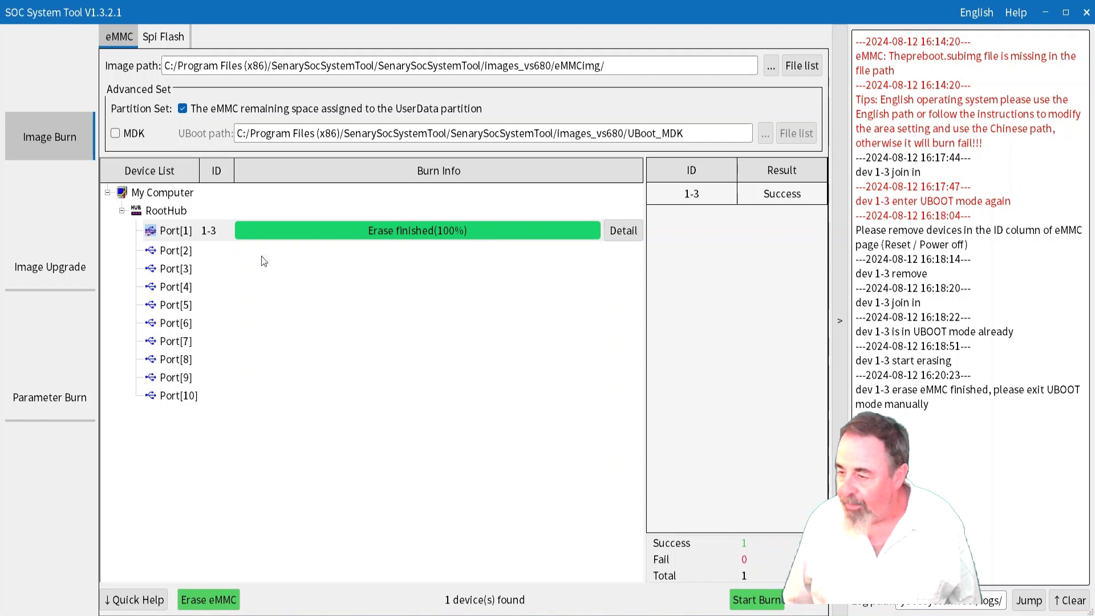
Step: Select the Port[1] device, view the eMMC image folder chooser and close it without picking a folder
click(212, 234)
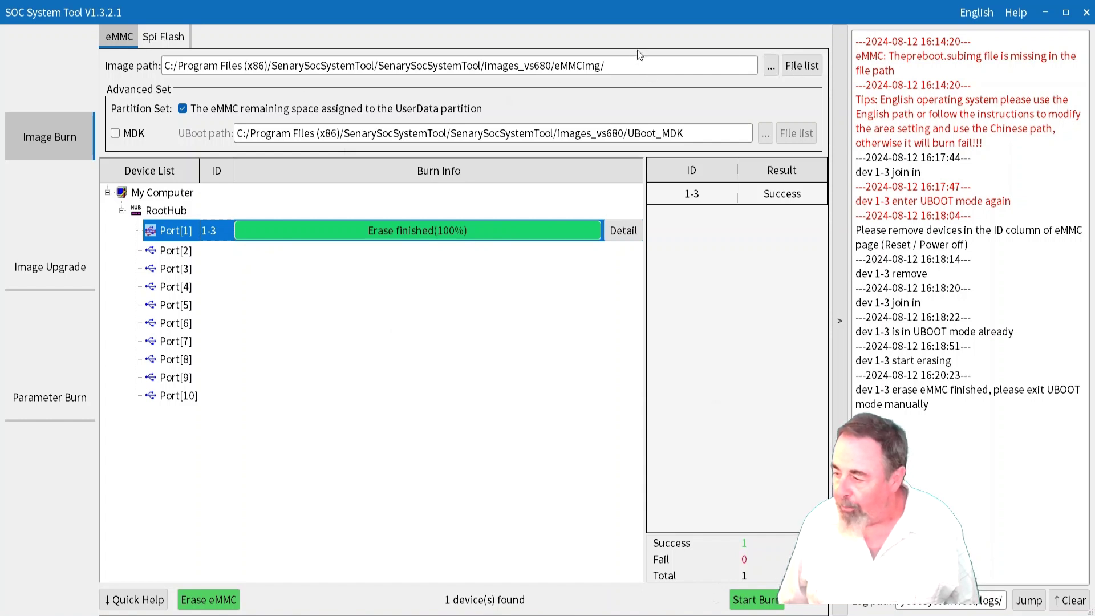
click(771, 67)
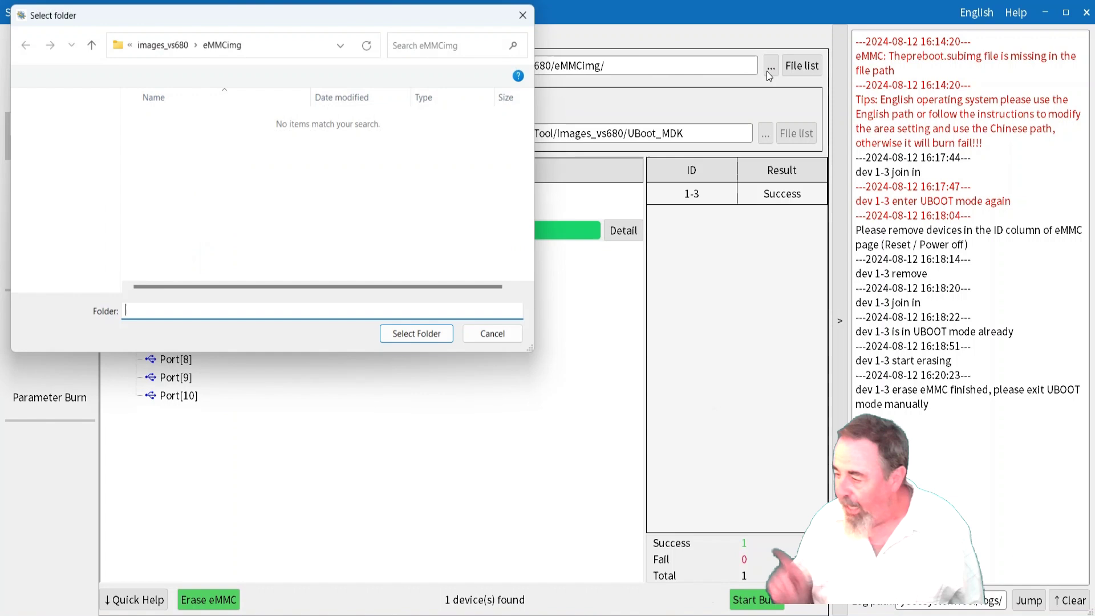
click(504, 339)
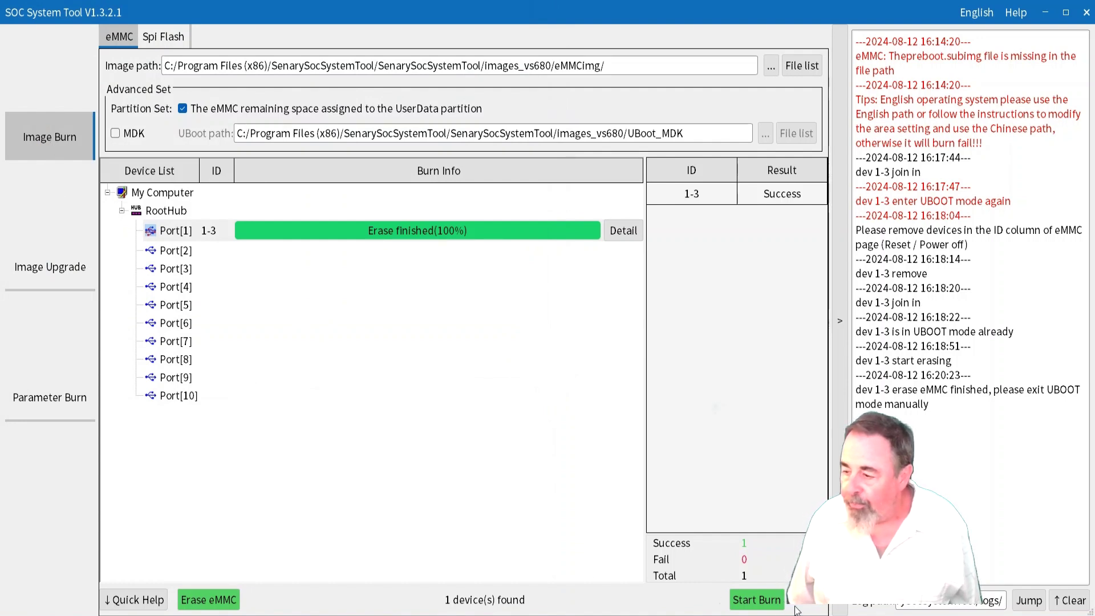
Step: Switch to the browser's Getting Started page and highlight the SenarySocSystemTool name beside its download link in the Android section
key(alt+Tab)
scroll(460, 323, down, 1)
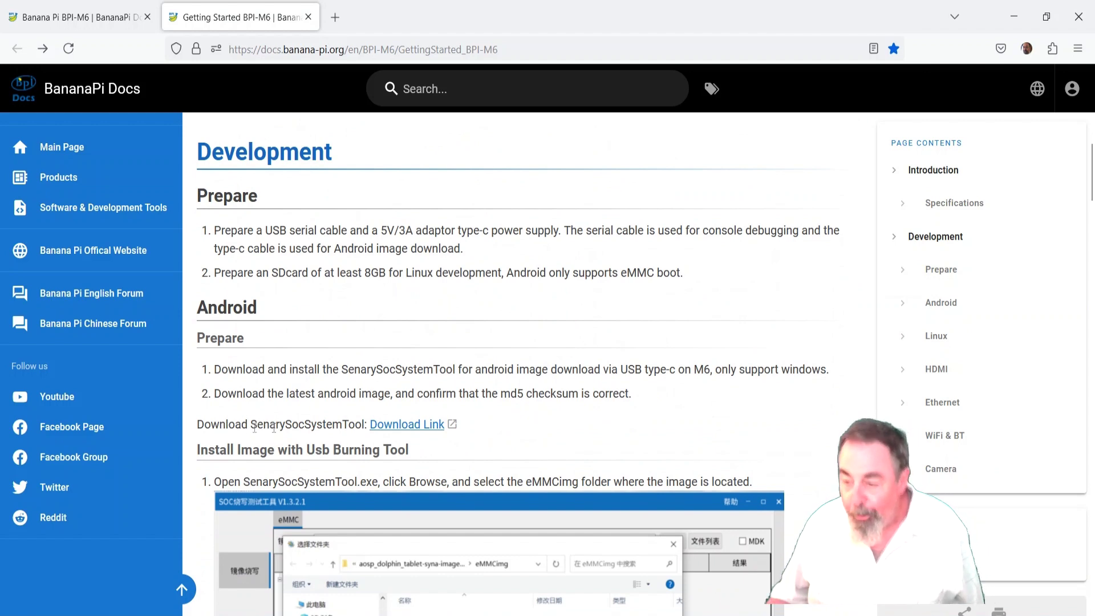
drag(242, 424, 353, 423)
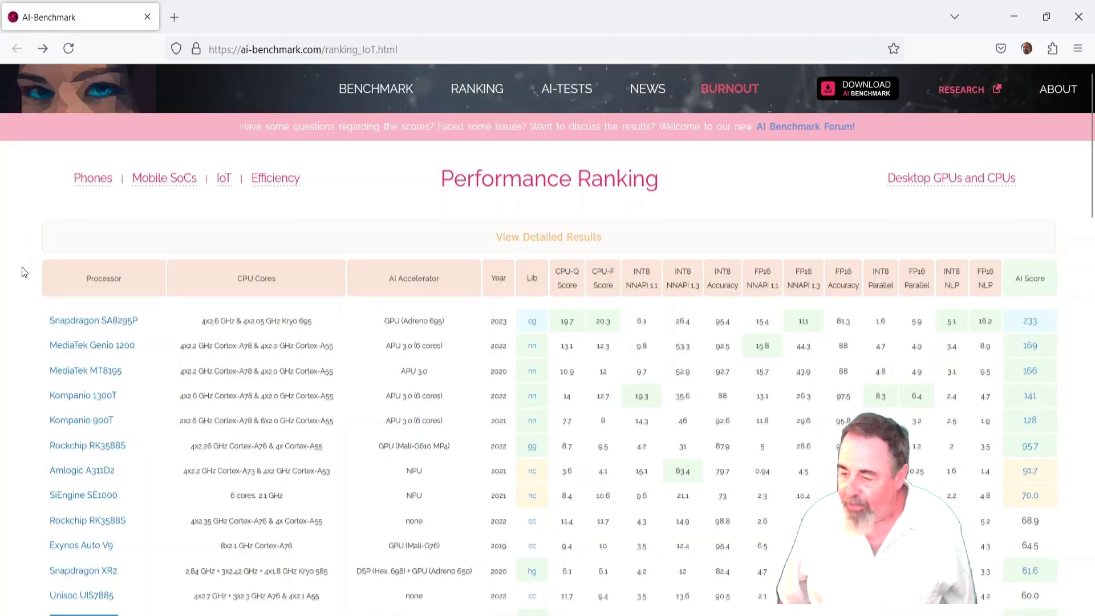
Step: Examine the Synaptics VS680 entry in AI-Benchmark's IoT ranking and look through the benchmark builds offered on the download page
scroll(60, 402, down, 3)
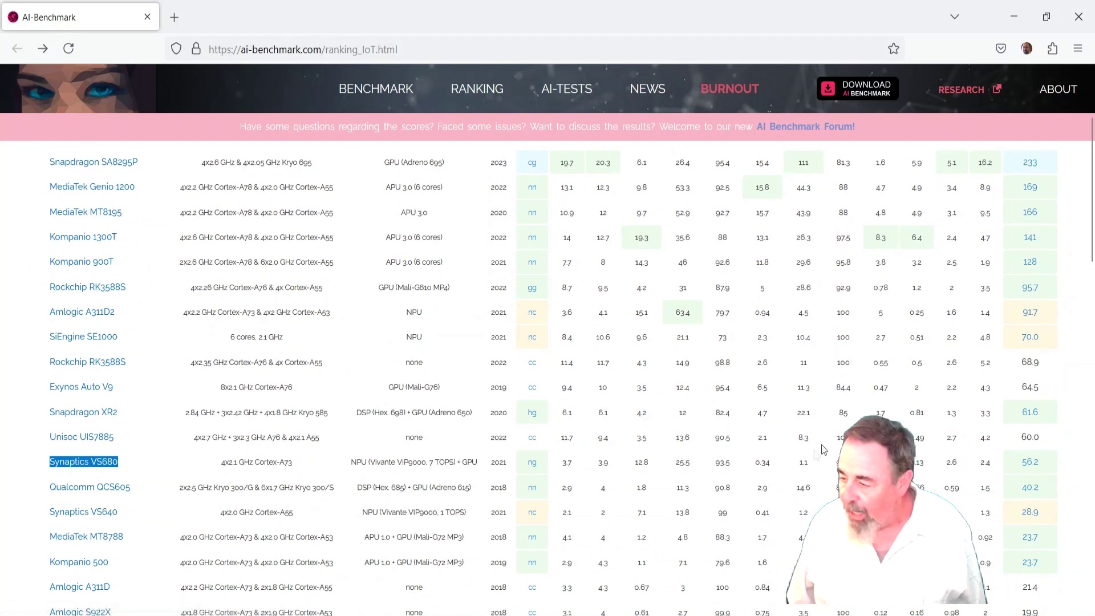
click(867, 92)
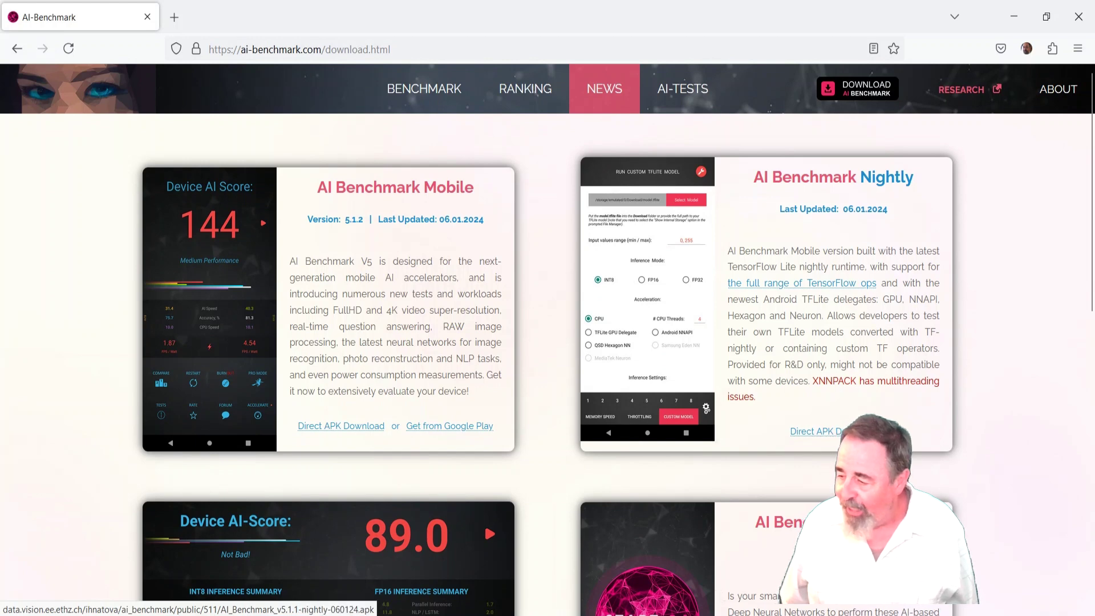
scroll(972, 381, down, 3)
scroll(972, 381, down, 3)
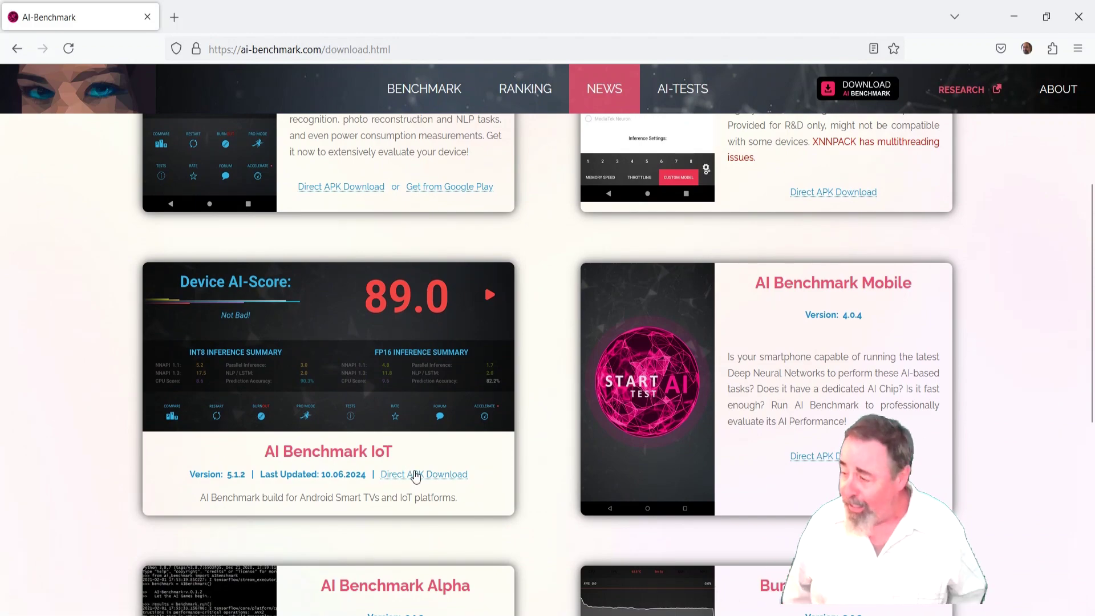
scroll(1022, 371, down, 5)
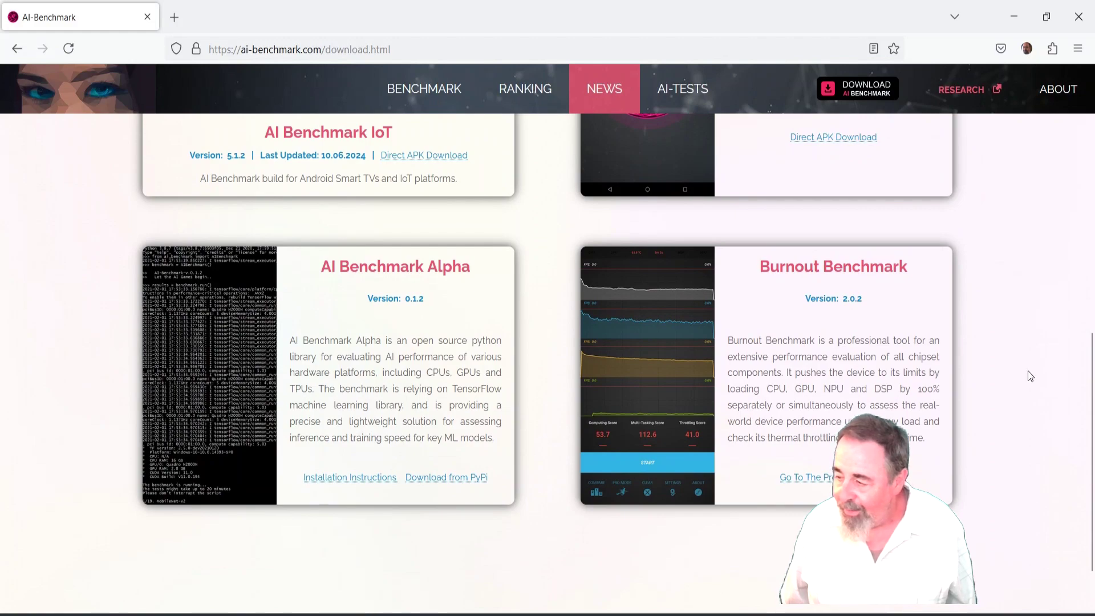
scroll(1028, 370, up, 7)
scroll(1028, 371, up, 2)
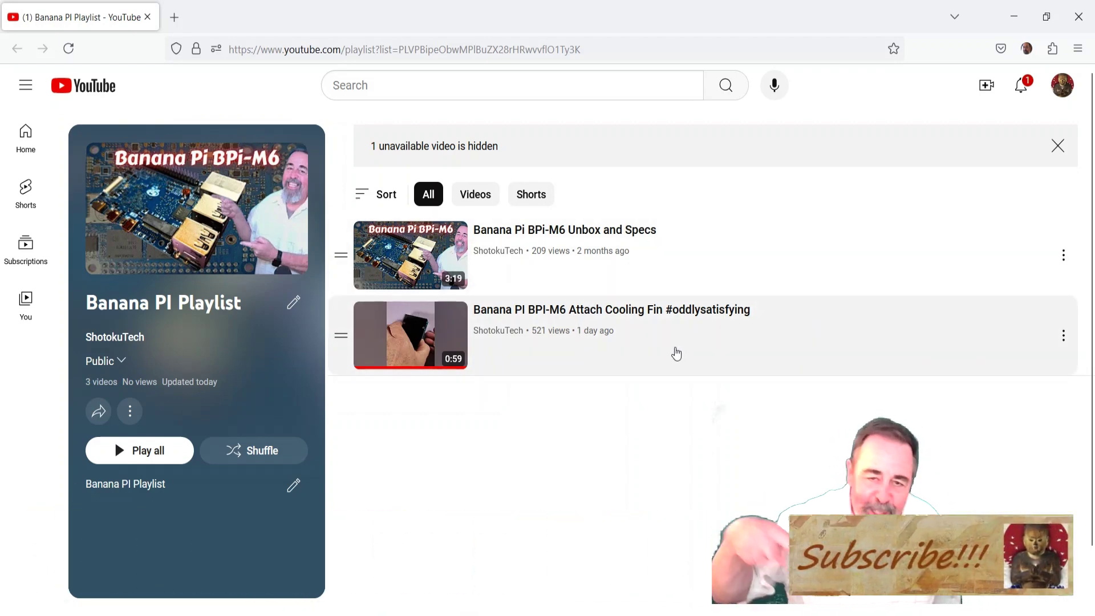
scroll(678, 353, down, 1)
scroll(677, 352, up, 1)
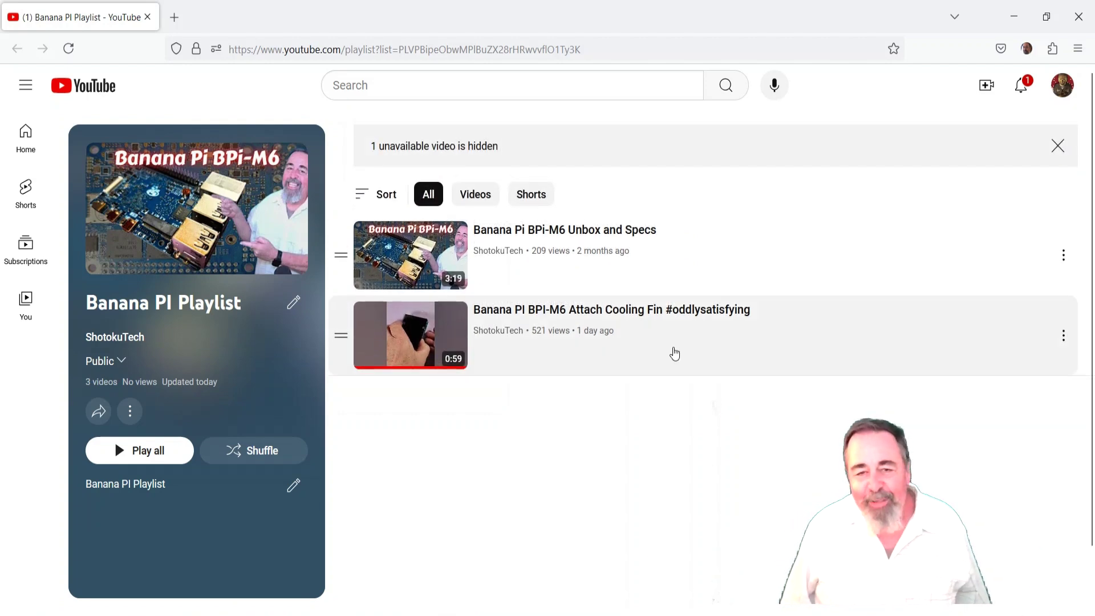